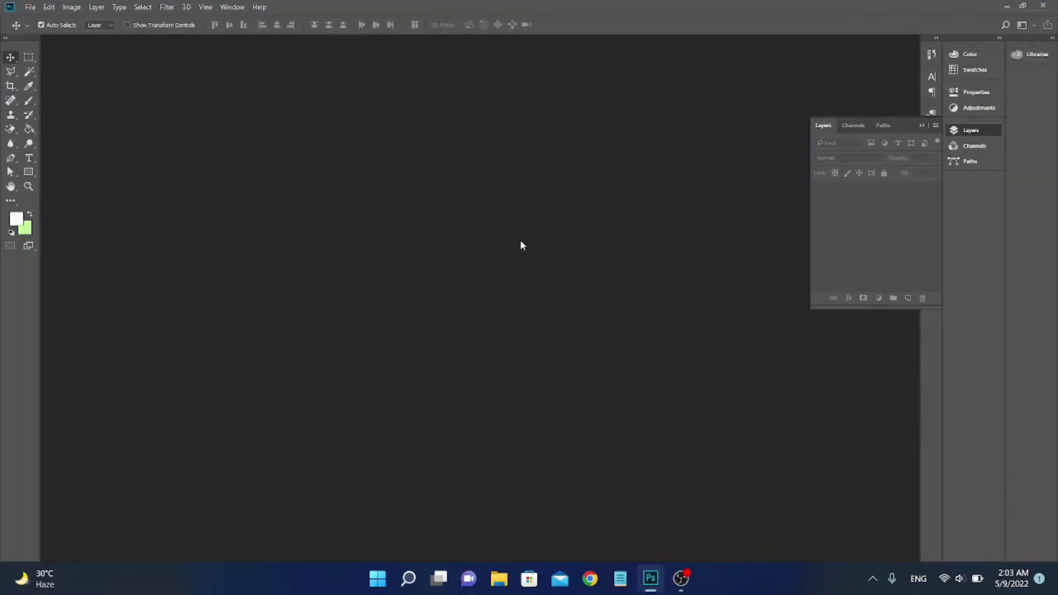
Create a new 720 x 720 px white document from the Recent custom preset.
{"action": "left_click", "coordinate": [31, 8]}
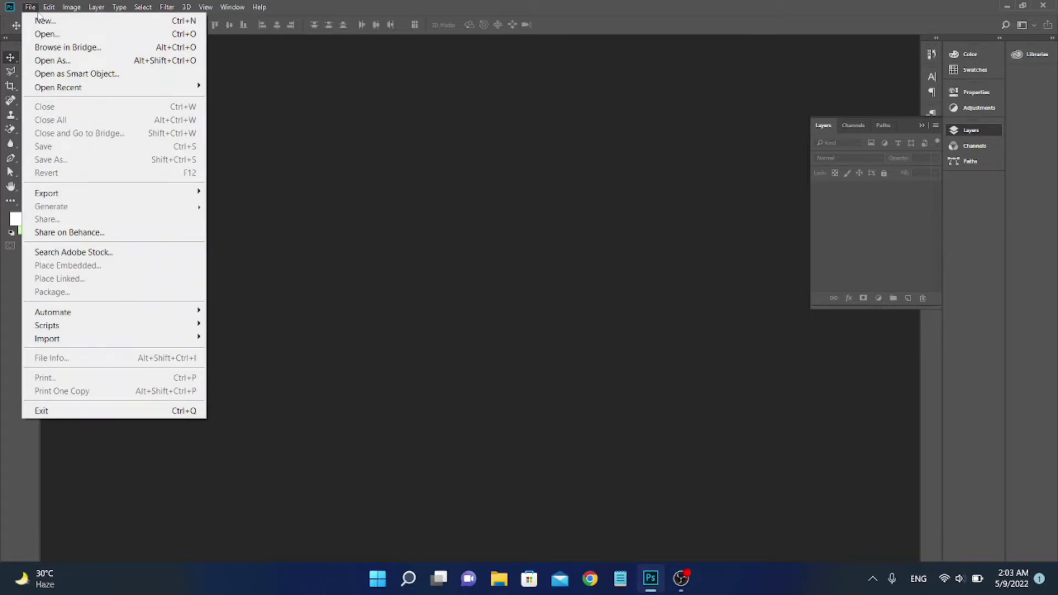
{"action": "left_click", "coordinate": [44, 21]}
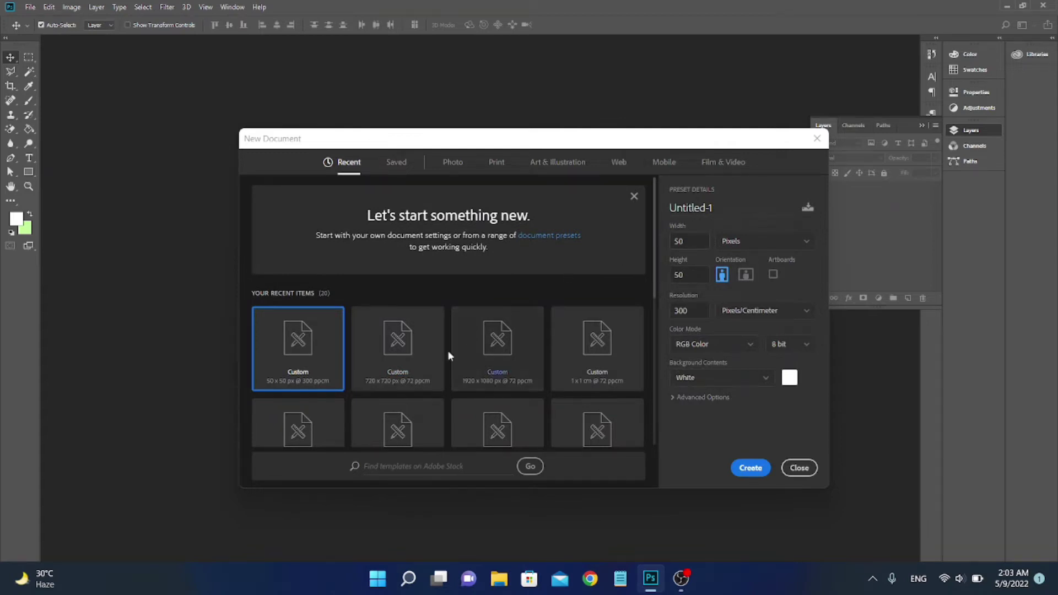
{"action": "double_click", "coordinate": [407, 360]}
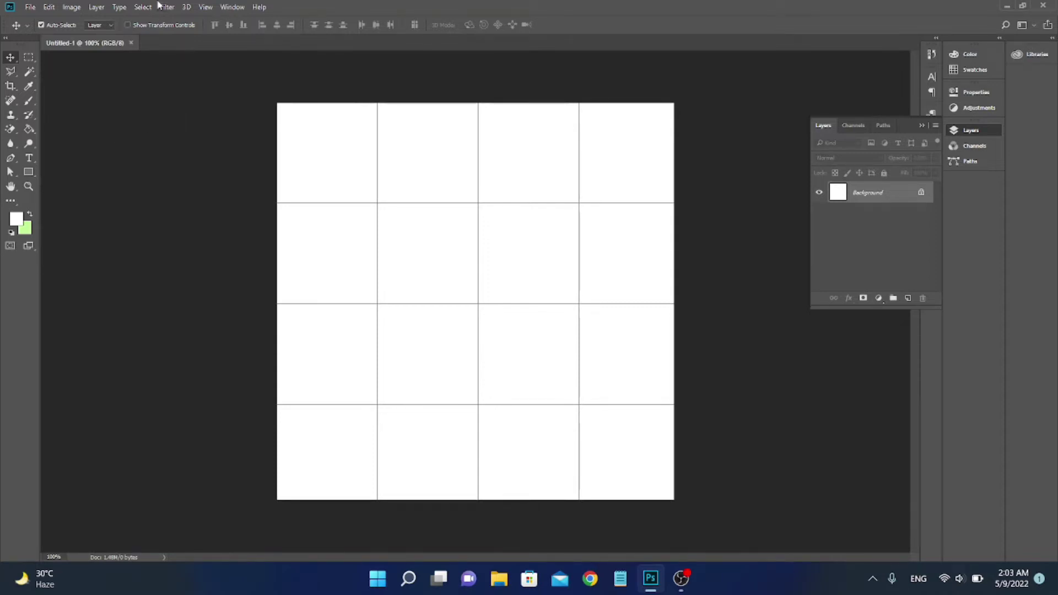
Turn off Extras in the View menu so the canvas grid is hidden.
{"action": "left_click", "coordinate": [206, 7]}
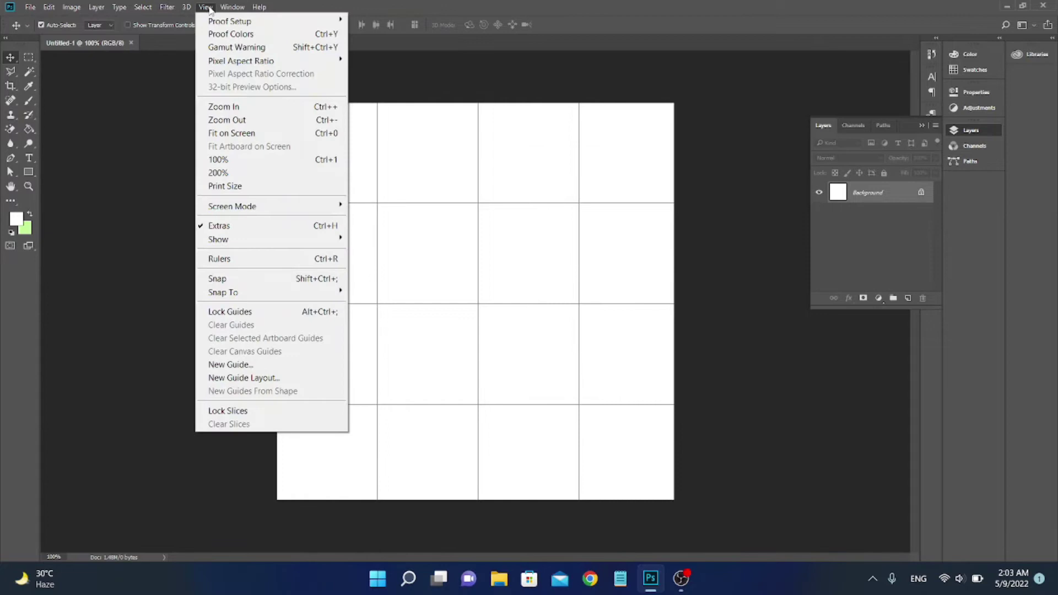
{"action": "left_click", "coordinate": [245, 227]}
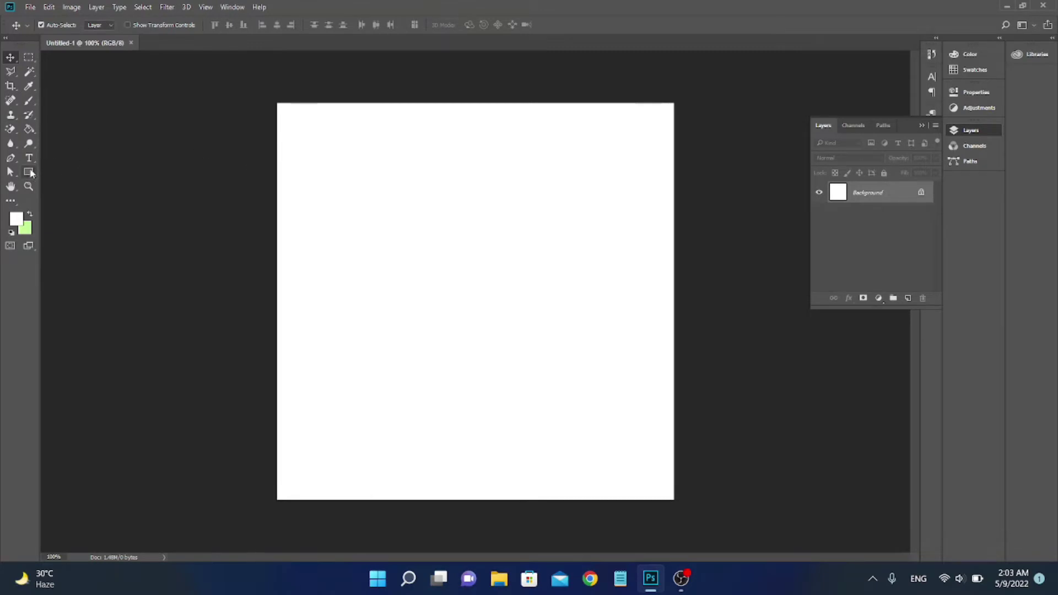
Switch to the Ellipse Tool and change its shape fill from navy to grey.
{"action": "left_click", "coordinate": [29, 173]}
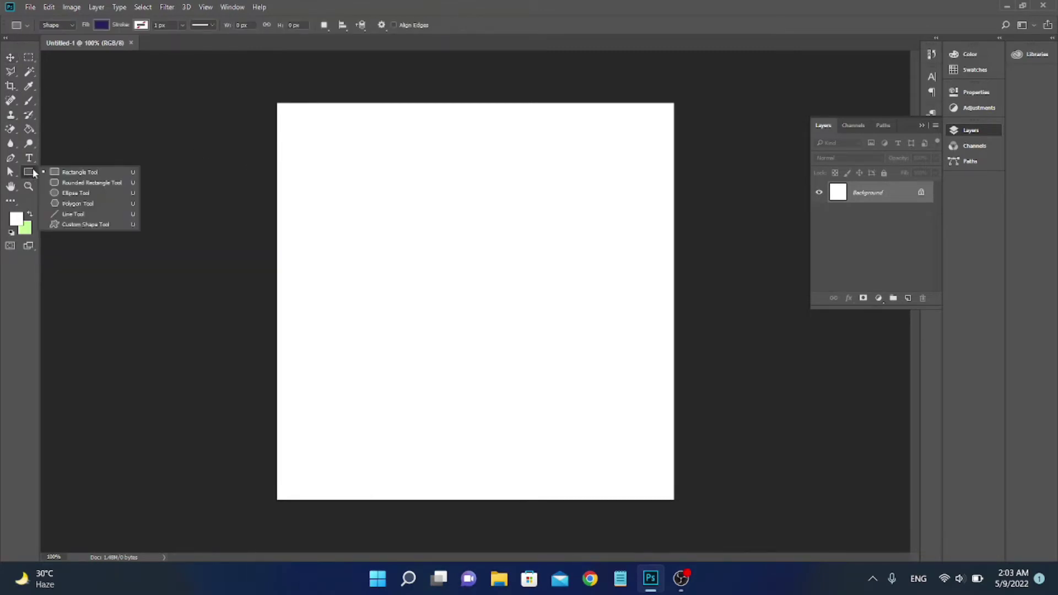
{"action": "left_click", "coordinate": [77, 194]}
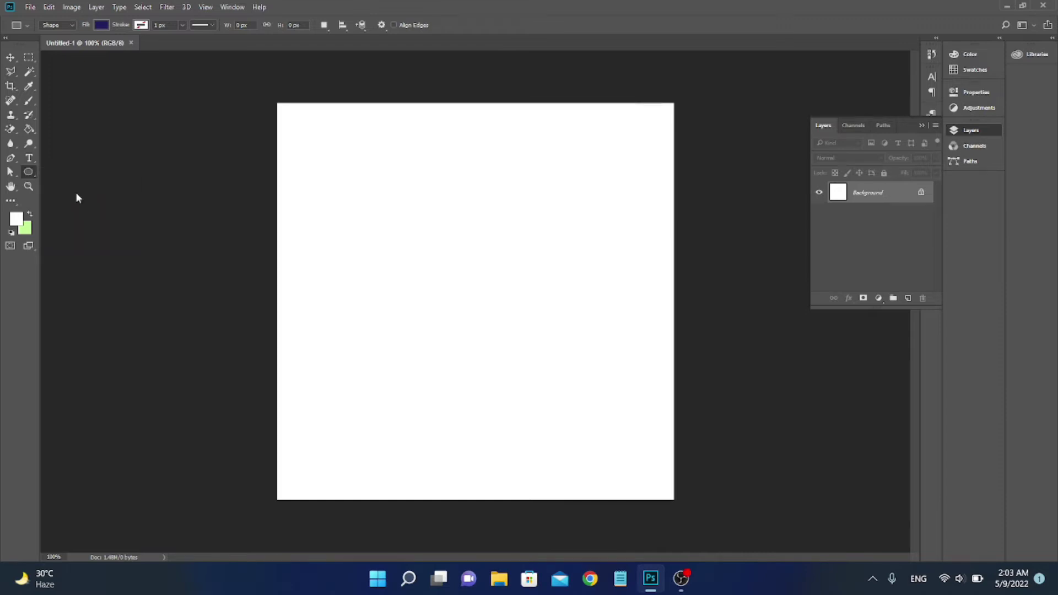
{"action": "left_click", "coordinate": [102, 25]}
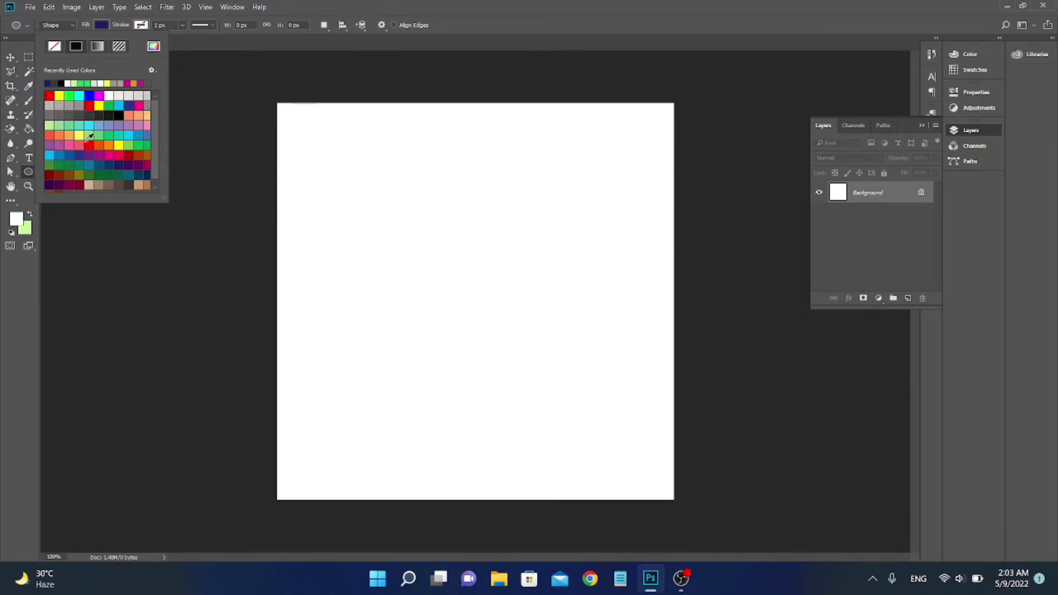
{"action": "left_click", "coordinate": [73, 110]}
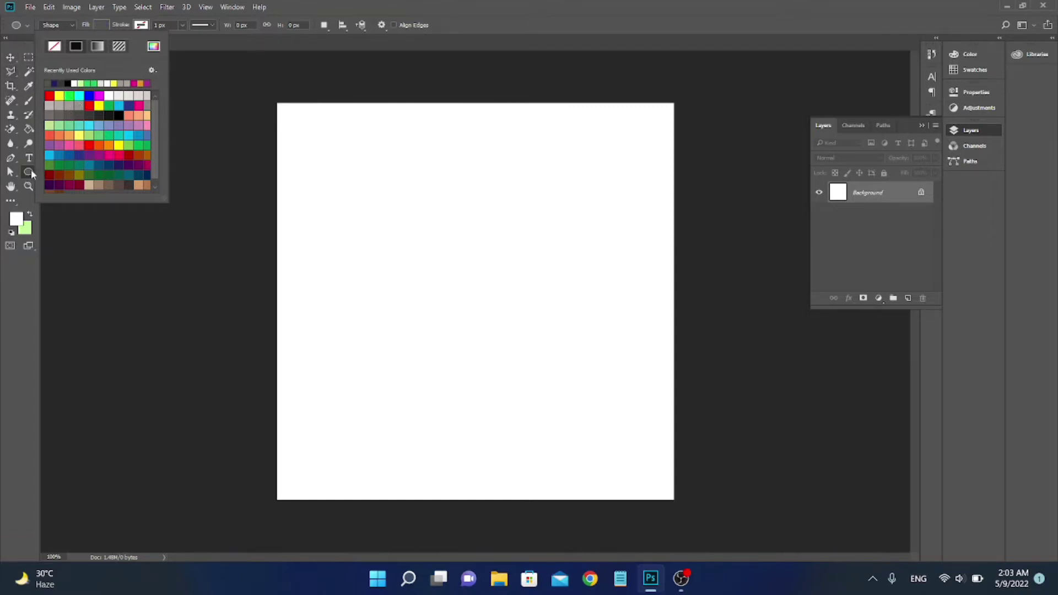
{"action": "left_click", "coordinate": [31, 171]}
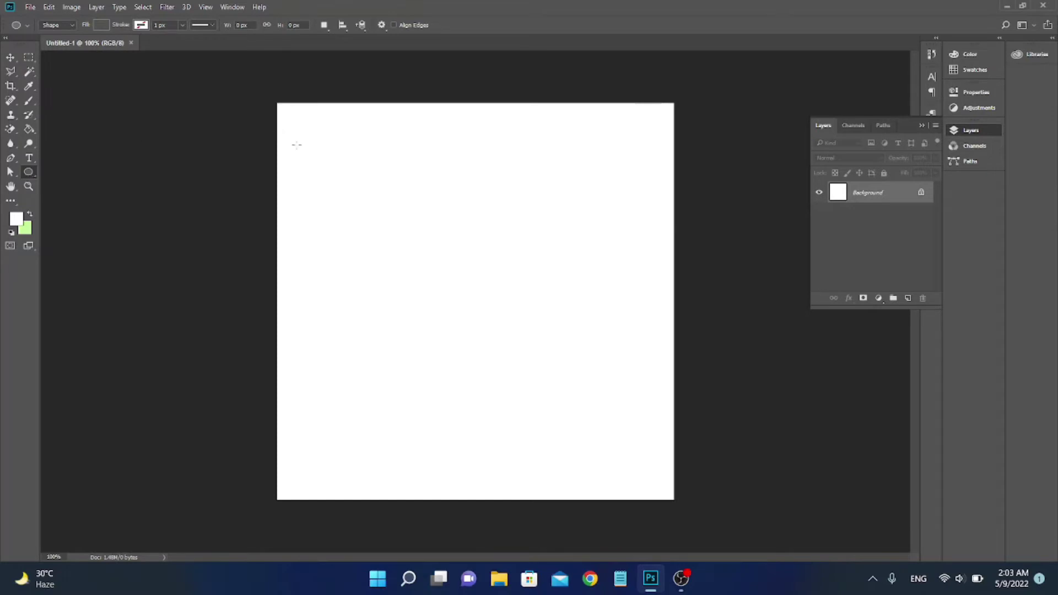
Draw a 286 px grey circle in the canvas's upper left, replacing a lopsided first ellipse.
{"action": "left_click_drag", "start_coordinate": [330, 146], "coordinate": [449, 252]}
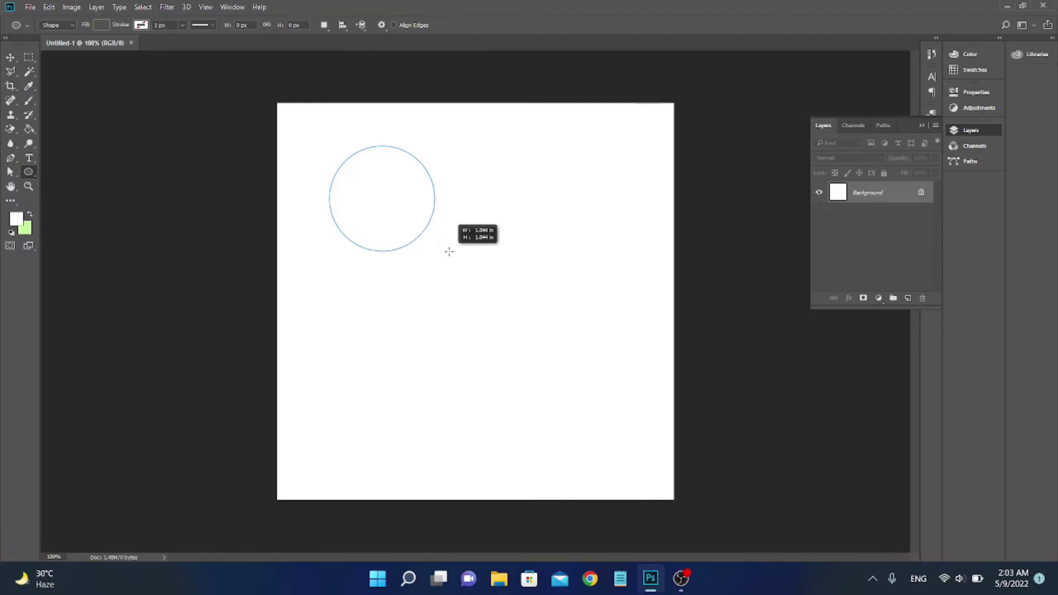
{"action": "left_click_drag", "start_coordinate": [449, 252], "coordinate": [464, 260]}
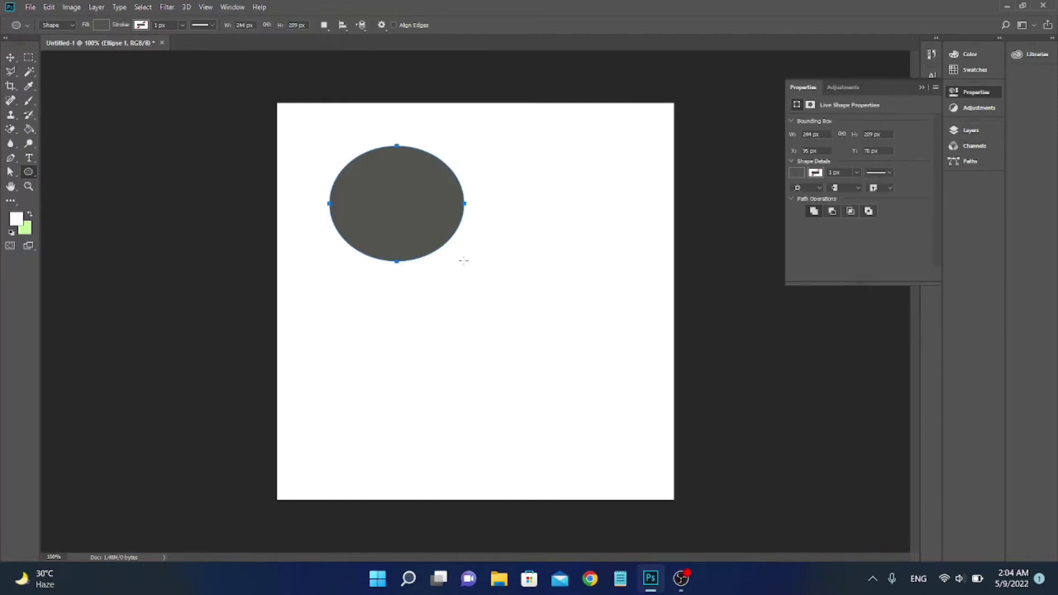
{"action": "key", "text": "ctrl+z"}
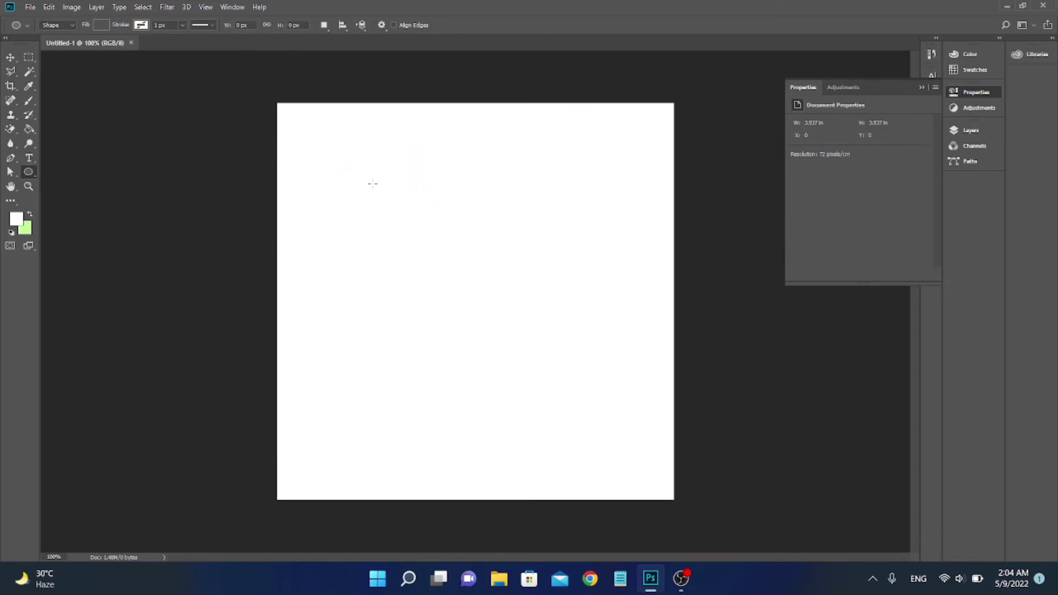
{"action": "left_click_drag", "start_coordinate": [322, 164], "coordinate": [490, 321]}
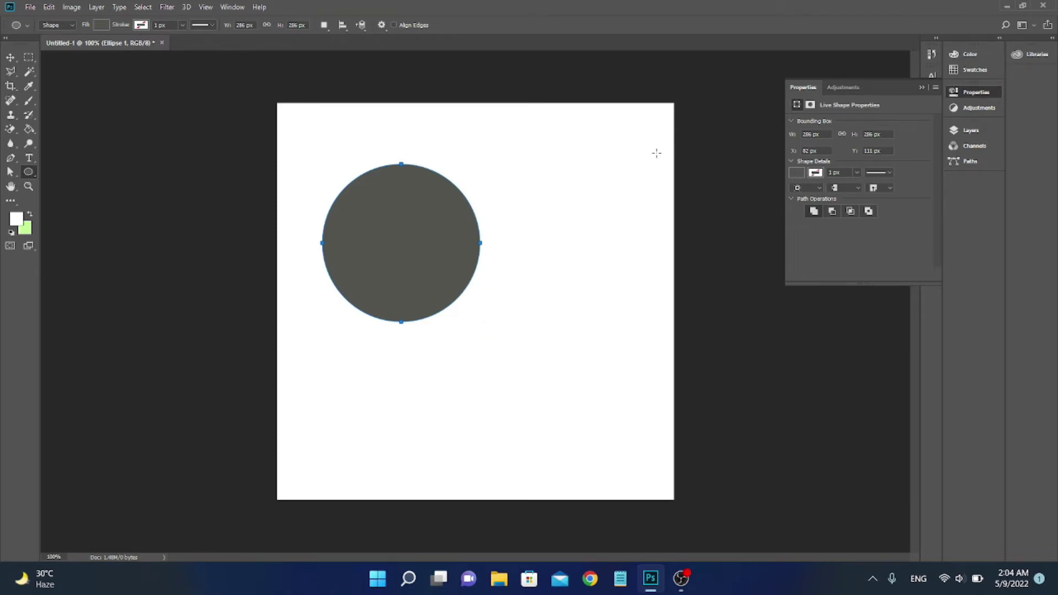
Show the Layers panel and make Ellipse 1 the selected layer.
{"action": "left_click", "coordinate": [970, 130]}
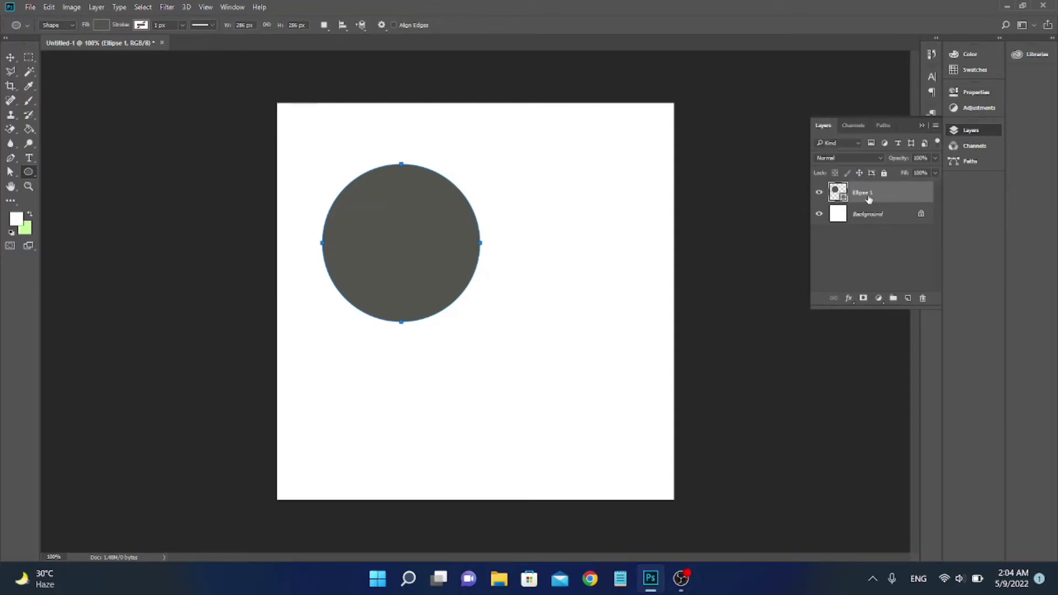
{"action": "left_click", "coordinate": [872, 219]}
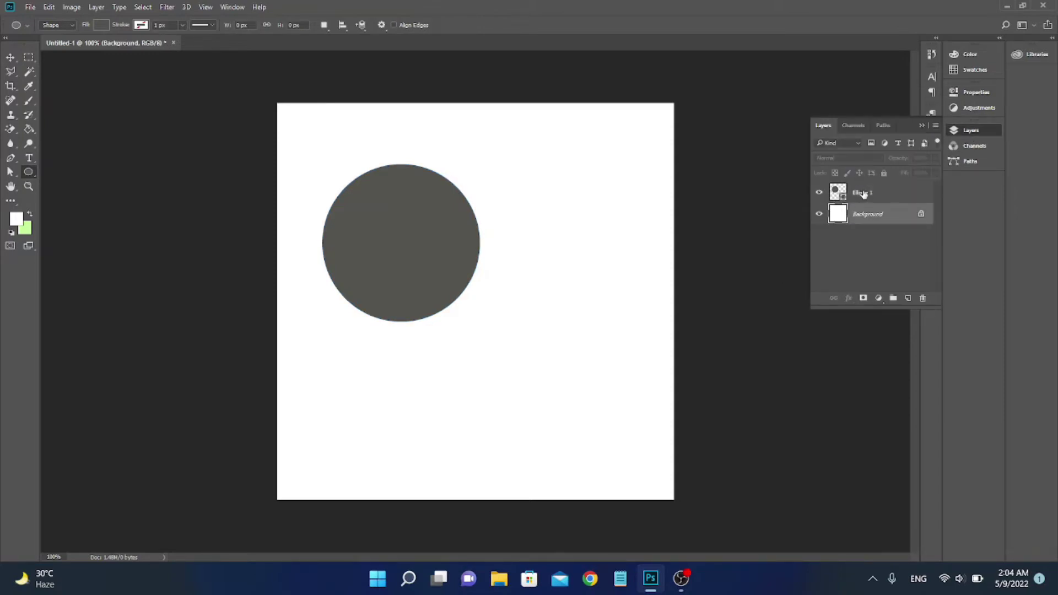
{"action": "left_click", "coordinate": [864, 194]}
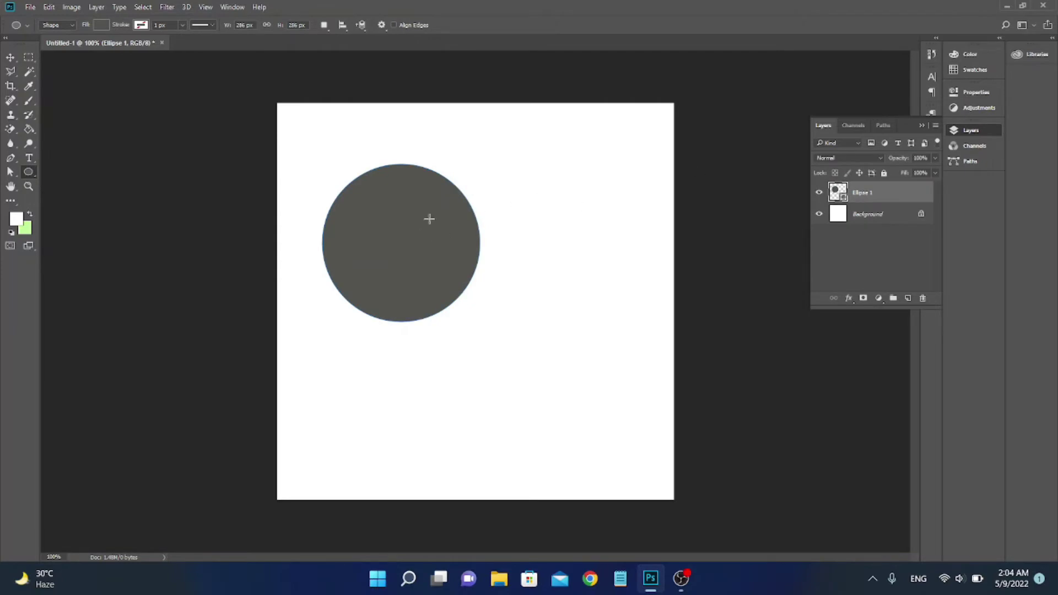
Select the whole canvas, centre Ellipse 1 horizontally and vertically, then select the Background layer.
{"action": "left_click", "coordinate": [28, 58]}
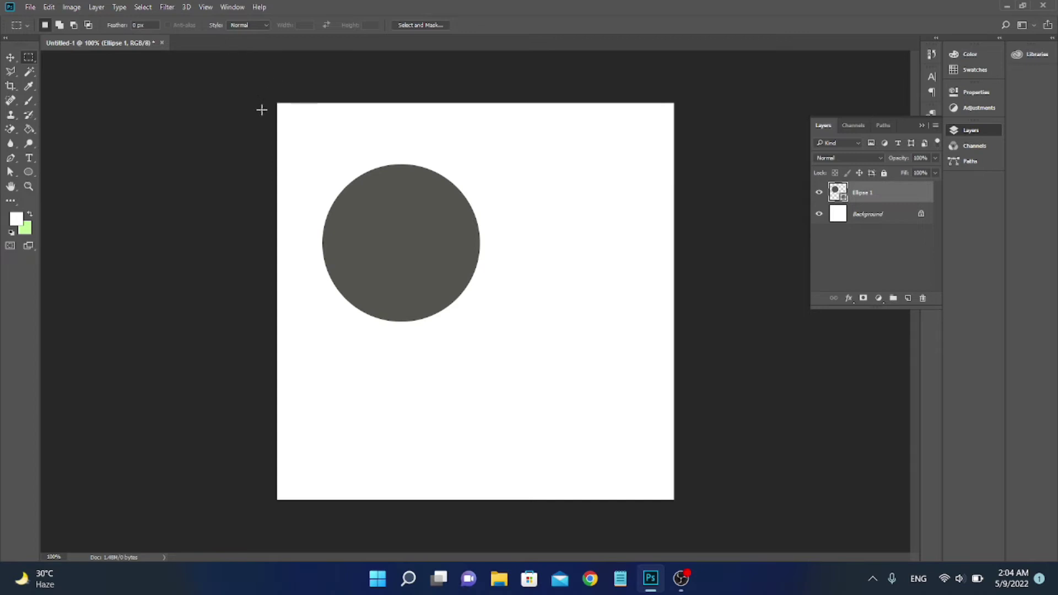
{"action": "mouse_move", "coordinate": [270, 101]}
{"action": "left_mouse_down"}
{"action": "mouse_move", "coordinate": [400, 234]}
{"action": "mouse_move", "coordinate": [697, 501]}
{"action": "left_mouse_up"}
{"action": "left_click", "coordinate": [11, 57]}
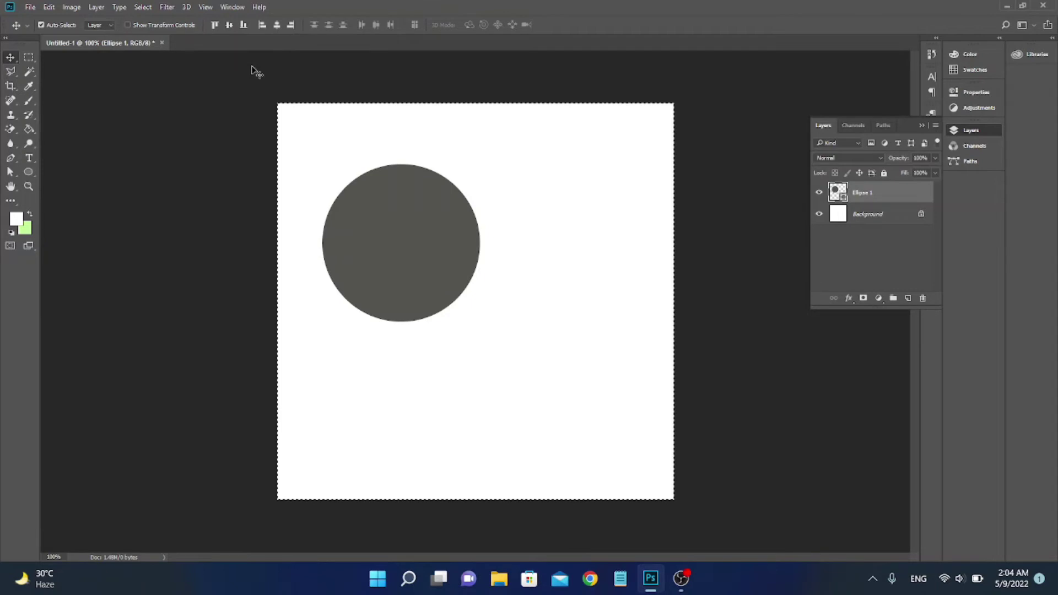
{"action": "left_click", "coordinate": [277, 27]}
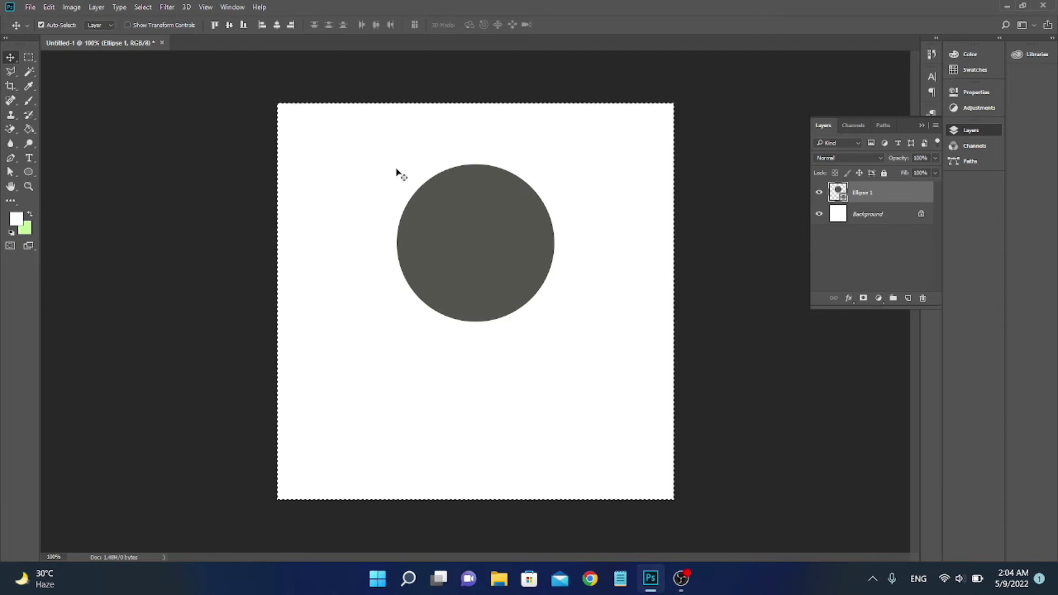
{"action": "left_click", "coordinate": [230, 25]}
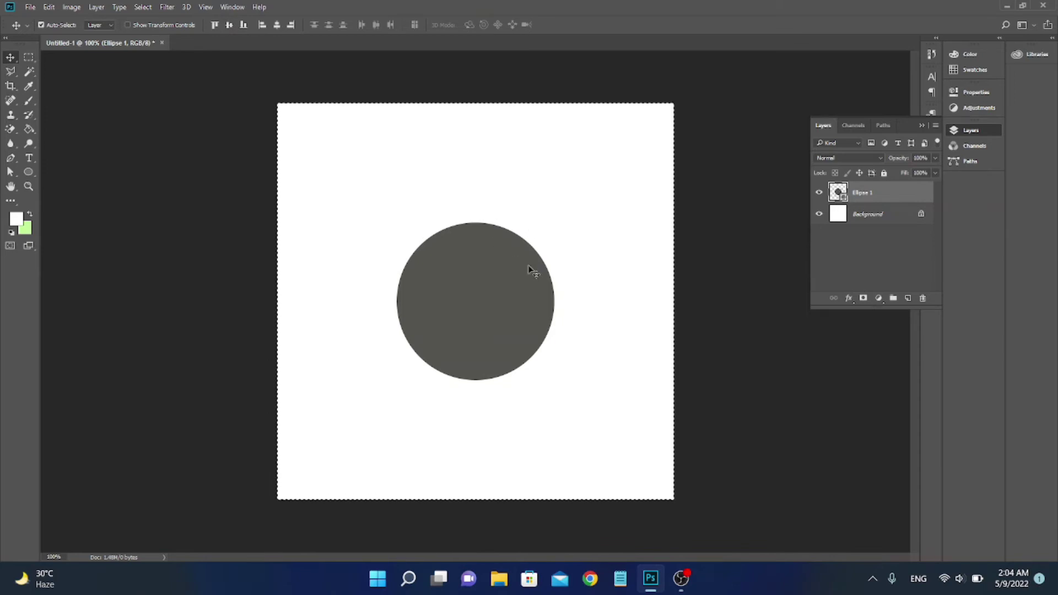
{"action": "left_click", "coordinate": [912, 217]}
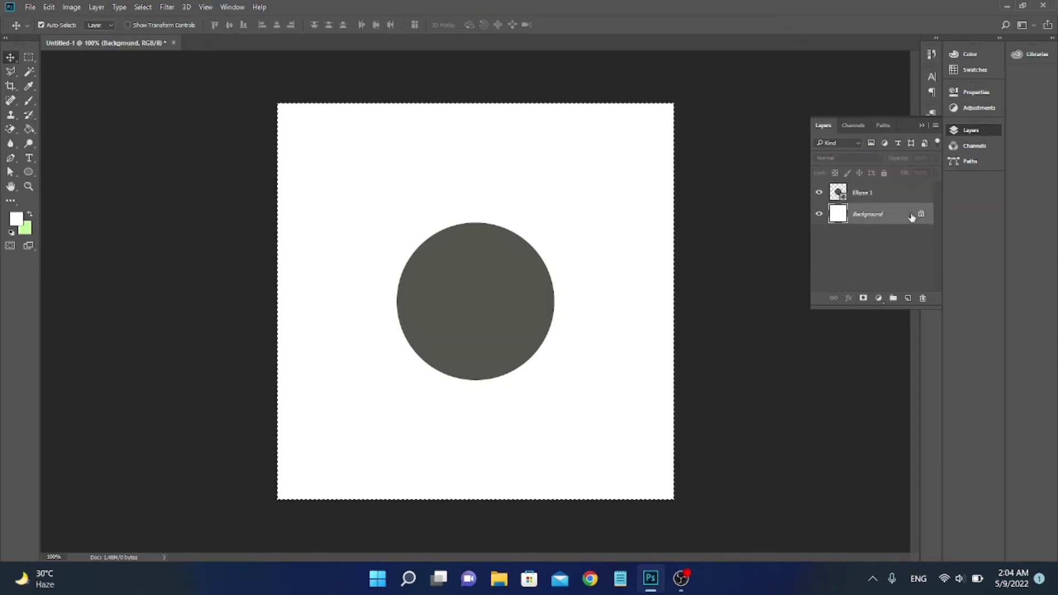
Clear the canvas selection and start a Calibri text layer above the circle.
{"action": "left_click", "coordinate": [31, 157]}
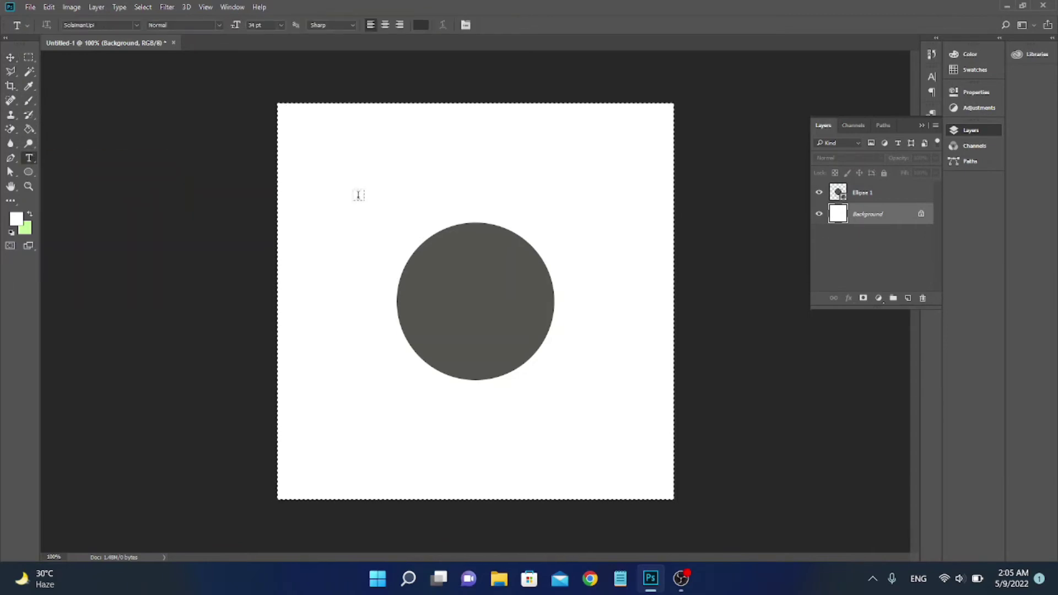
{"action": "left_click", "coordinate": [29, 57]}
{"action": "left_click", "coordinate": [307, 80]}
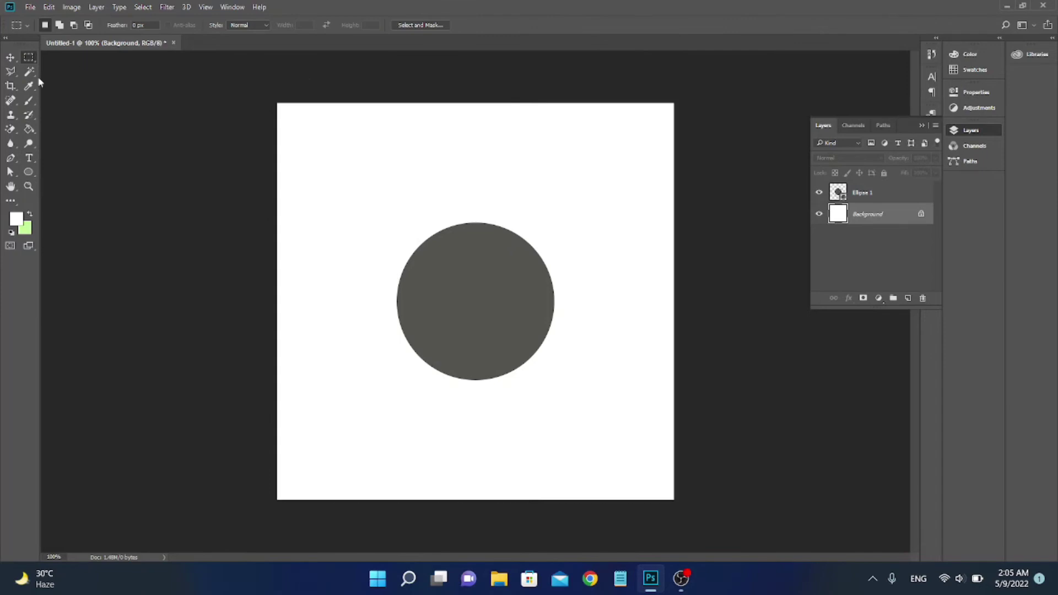
{"action": "left_click", "coordinate": [29, 158]}
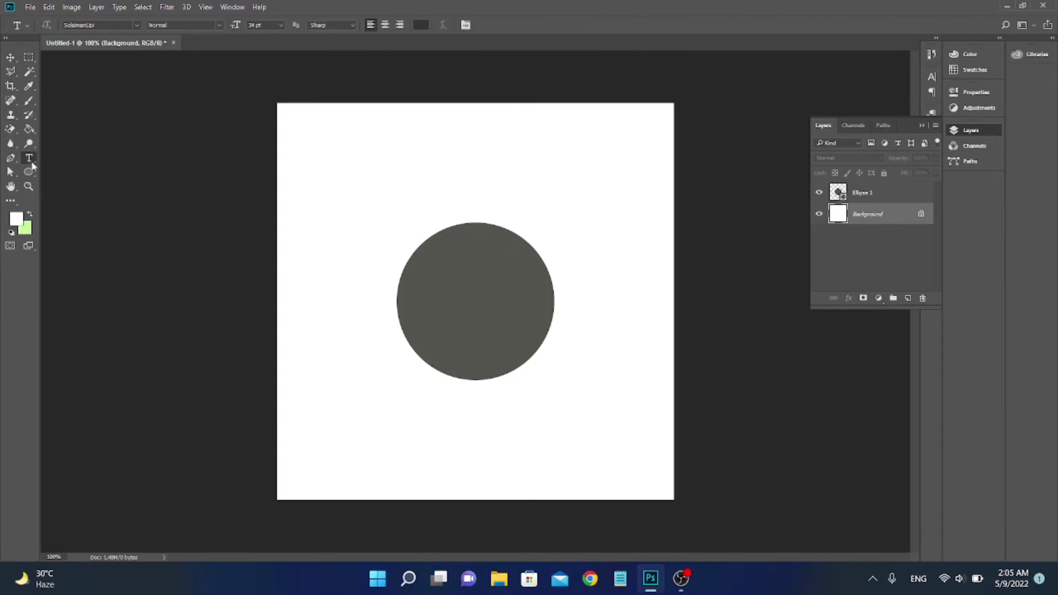
{"action": "left_click", "coordinate": [357, 169]}
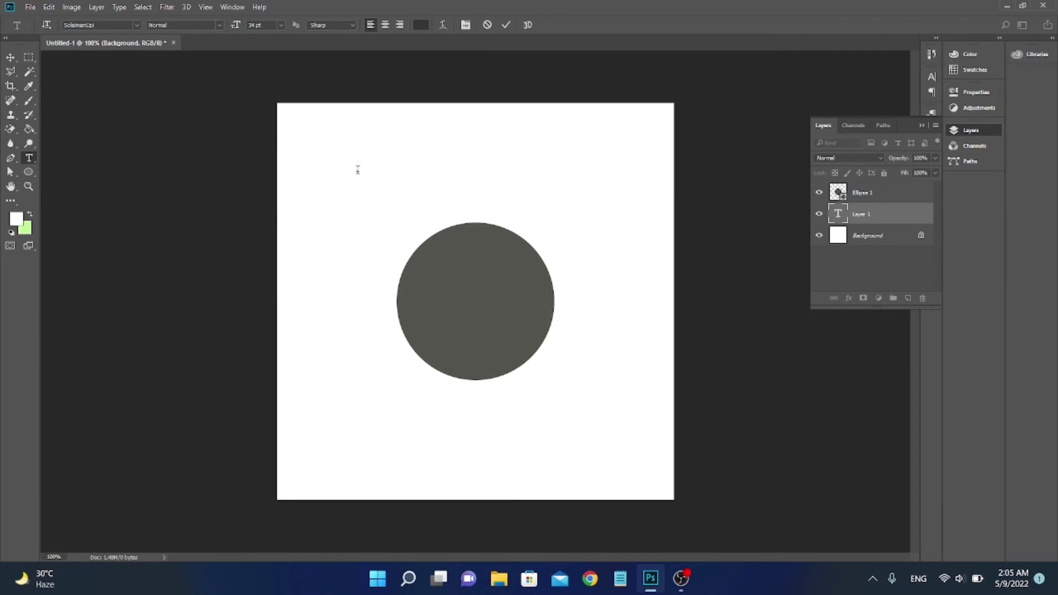
{"action": "left_click", "coordinate": [109, 24]}
{"action": "type", "text": "calib"}
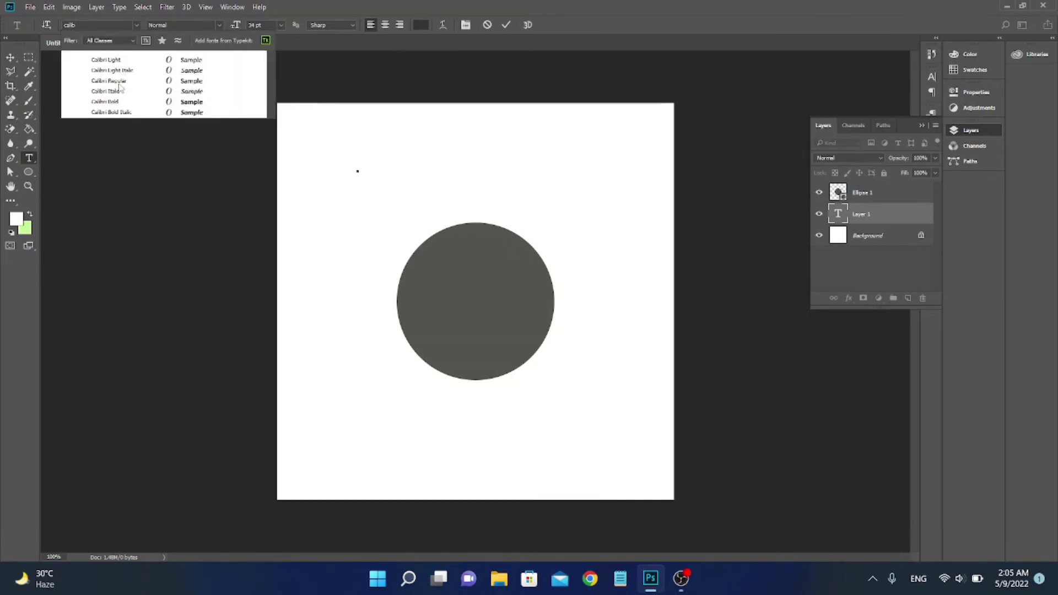
{"action": "key", "text": "Return"}
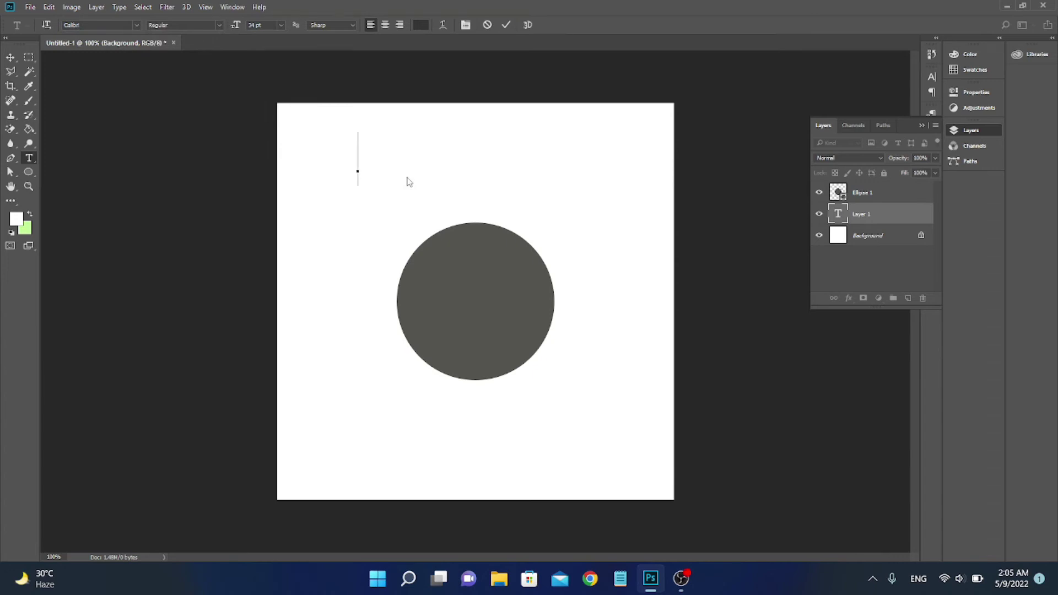
Type the word 'perfectly', fixing typos, and select it.
{"action": "type", "text": "per"}
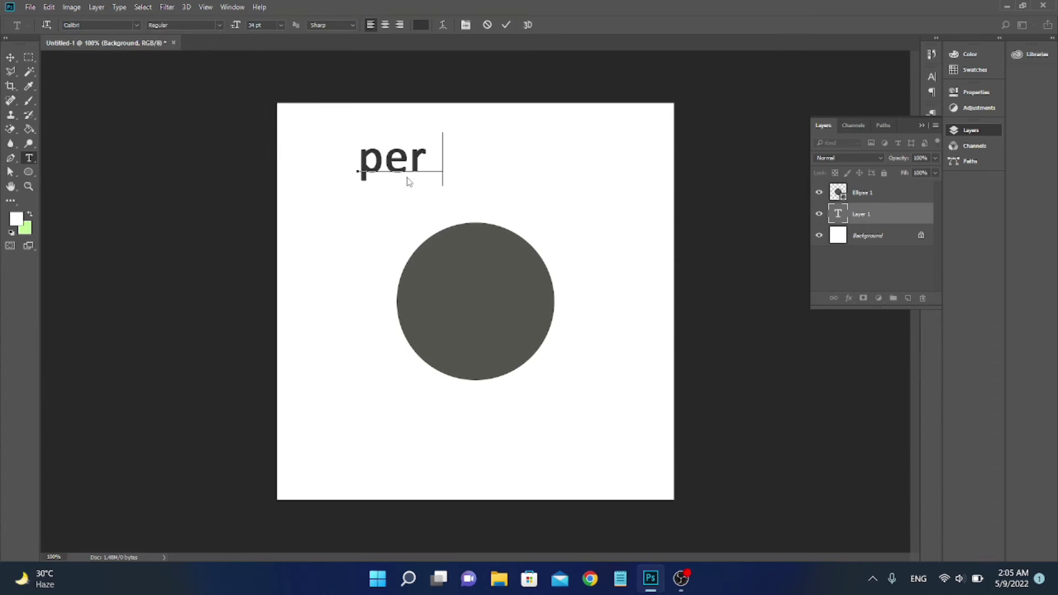
{"action": "type", "text": "fev"}
{"action": "key", "text": "BackSpace"}
{"action": "type", "text": "ctlu"}
{"action": "key", "text": "BackSpace"}
{"action": "type", "text": "y"}
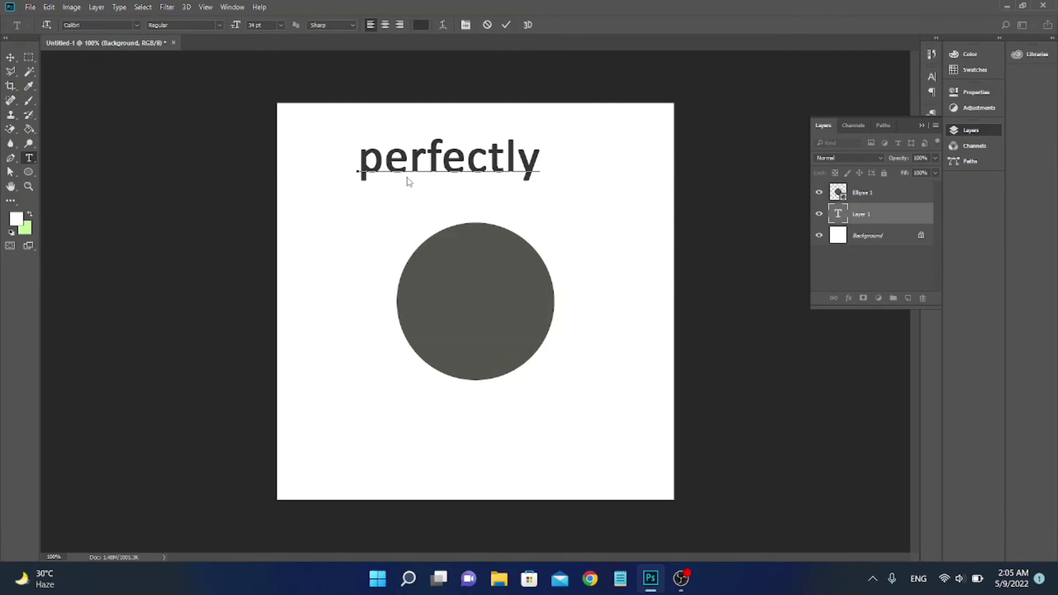
{"action": "key", "text": "ctrl+a"}
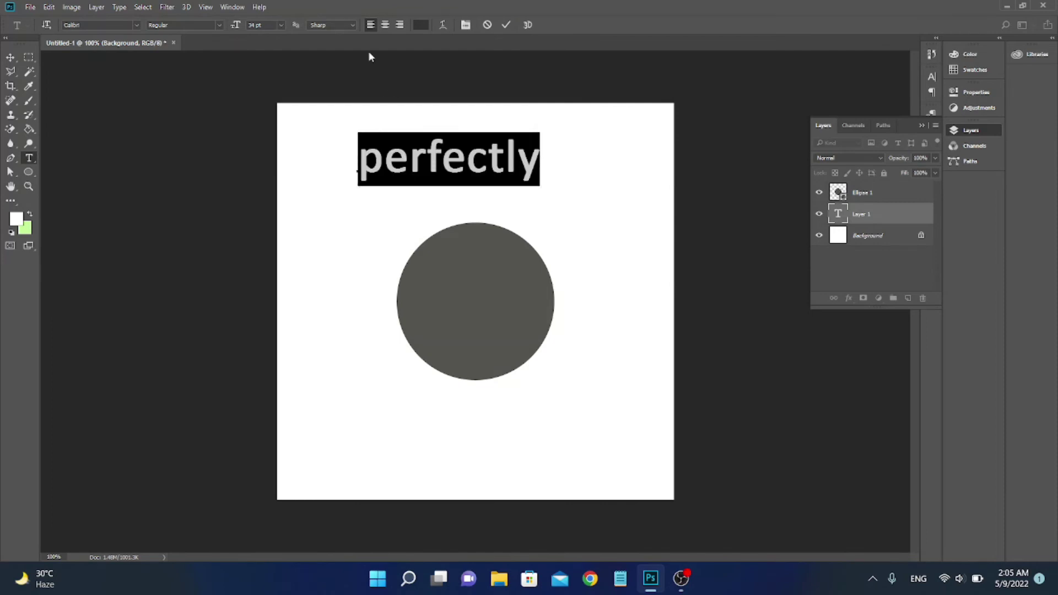
Reduce the font size of 'perfectly' to a smaller preset size.
{"action": "left_click", "coordinate": [281, 24]}
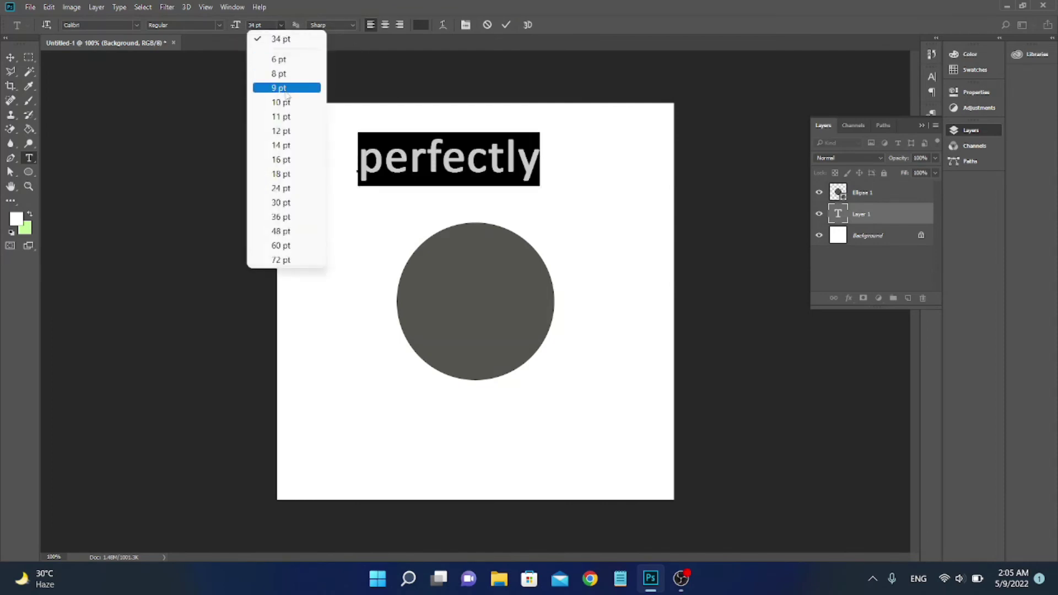
{"action": "left_click", "coordinate": [281, 145]}
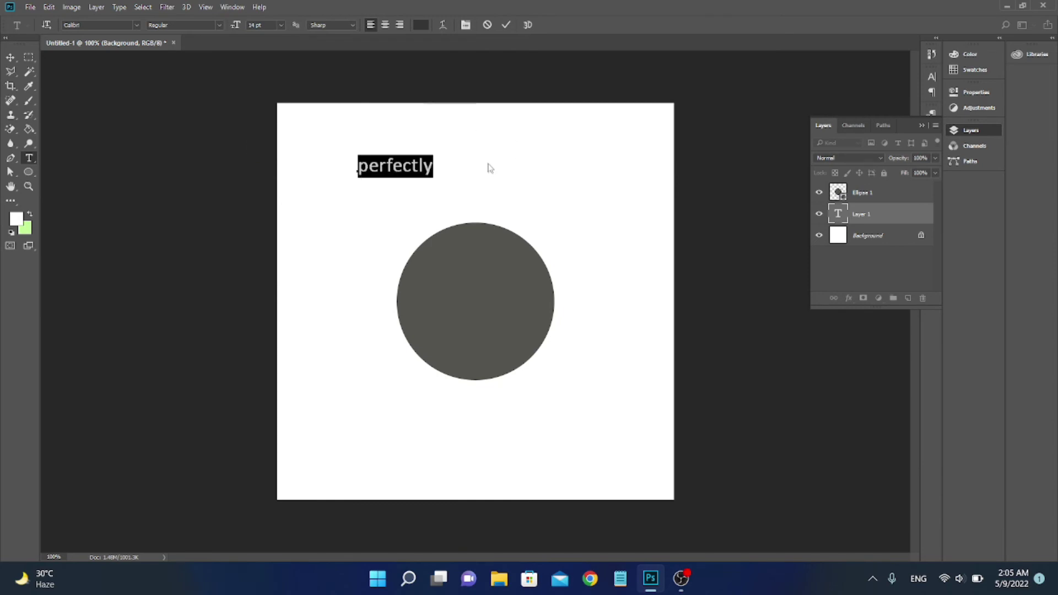
{"action": "left_click", "coordinate": [432, 159]}
Continue the text with 'positioned on the middle of the background!' and select all of it.
{"action": "type", "text": "position ed on"}
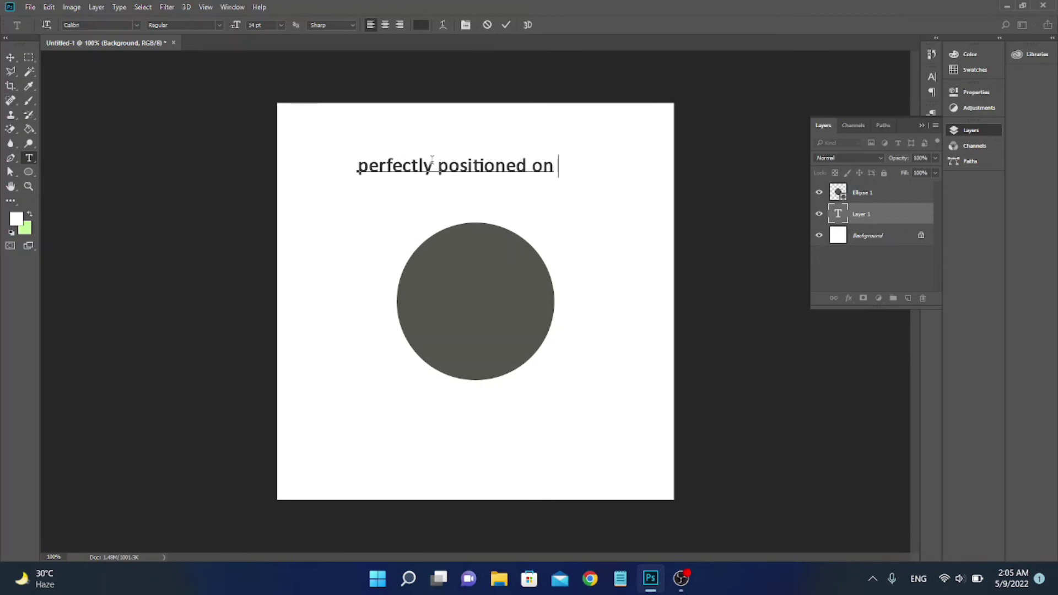
{"action": "type", "text": " the"}
{"action": "type", "text": "middlw"}
{"action": "key", "text": "BackSpace"}
{"action": "key", "text": "BackSpace"}
{"action": "type", "text": "e of"}
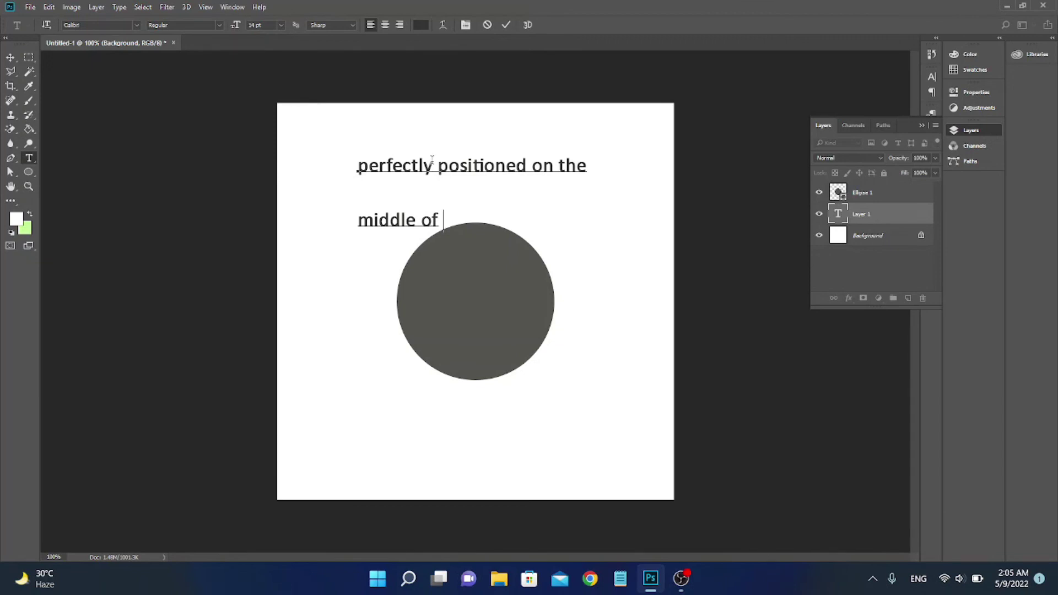
{"action": "type", "text": " the backgrou"}
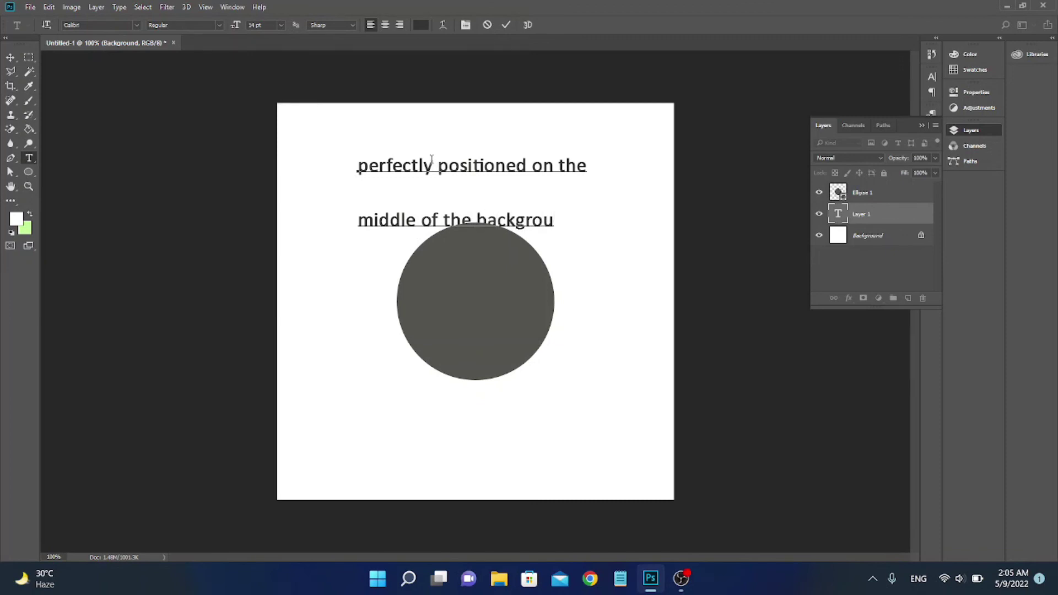
{"action": "type", "text": "nd!"}
{"action": "key", "text": "ctrl+a"}
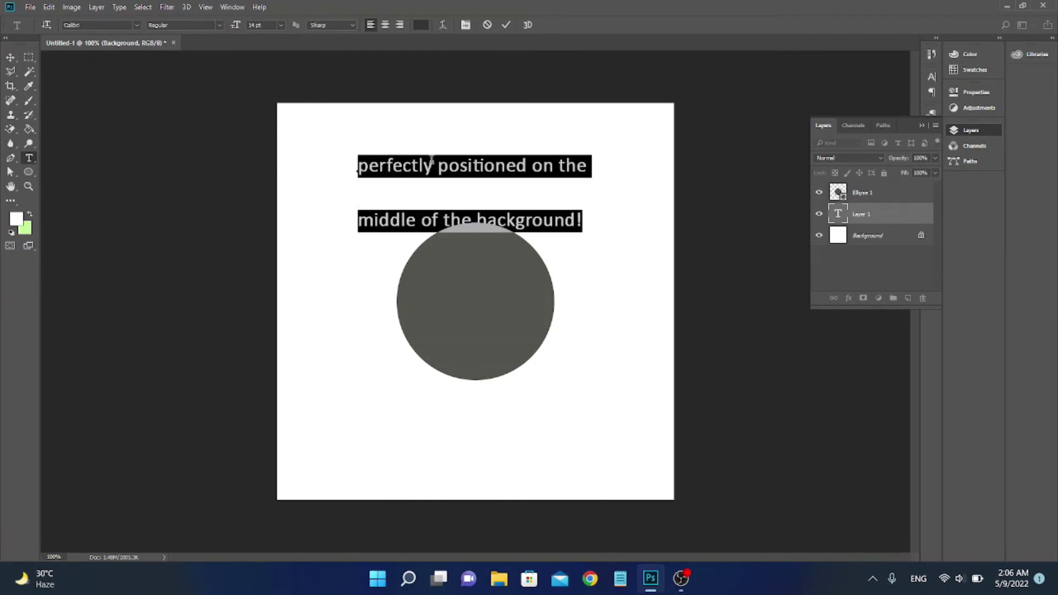
Lower the text leading from 39 pt to 25 pt and commit the text edit.
{"action": "left_click", "coordinate": [931, 78]}
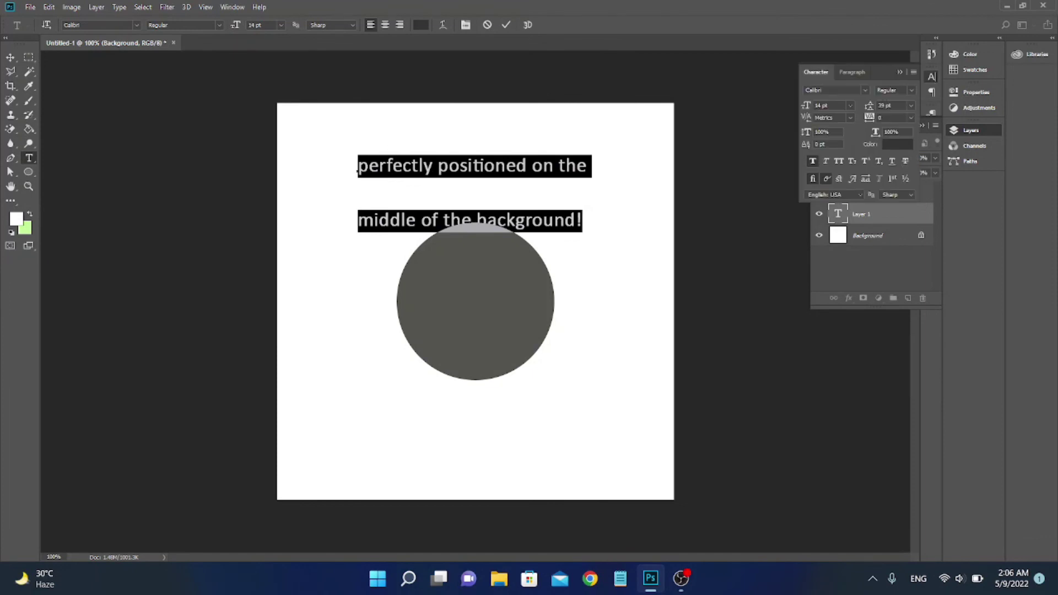
{"action": "scroll", "coordinate": [893, 105], "scroll_direction": "down", "scroll_amount": 4}
{"action": "scroll", "coordinate": [893, 105], "scroll_direction": "down", "scroll_amount": 3}
{"action": "scroll", "coordinate": [892, 105], "scroll_direction": "down", "scroll_amount": 7}
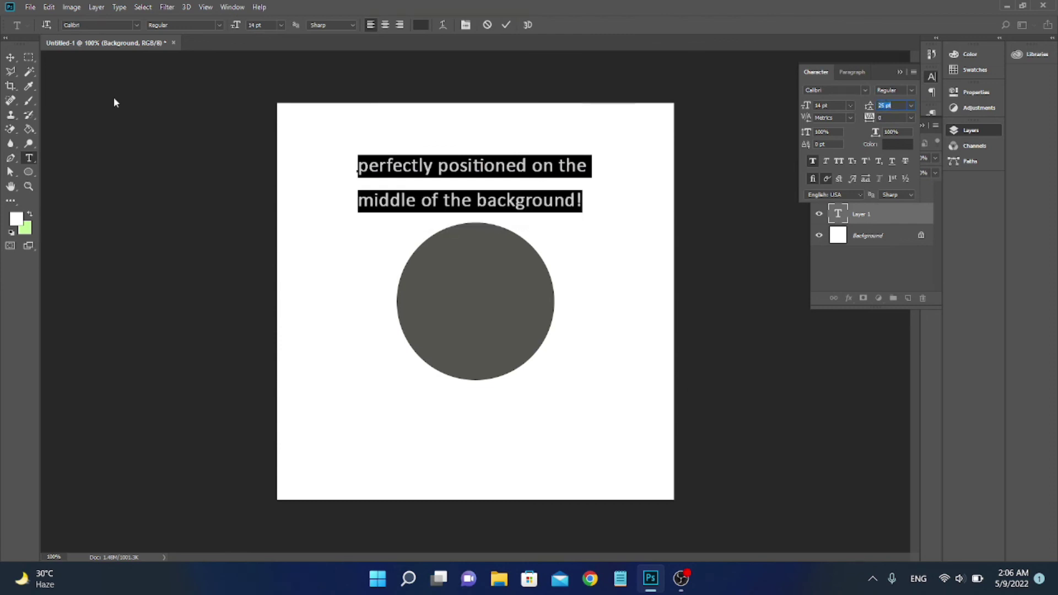
{"action": "left_click", "coordinate": [28, 58]}
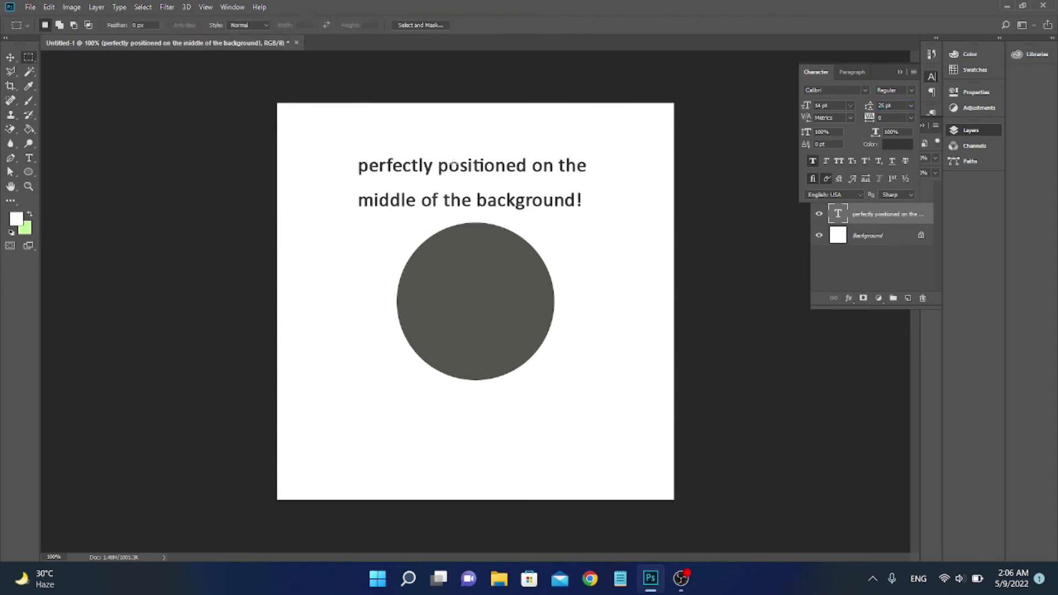